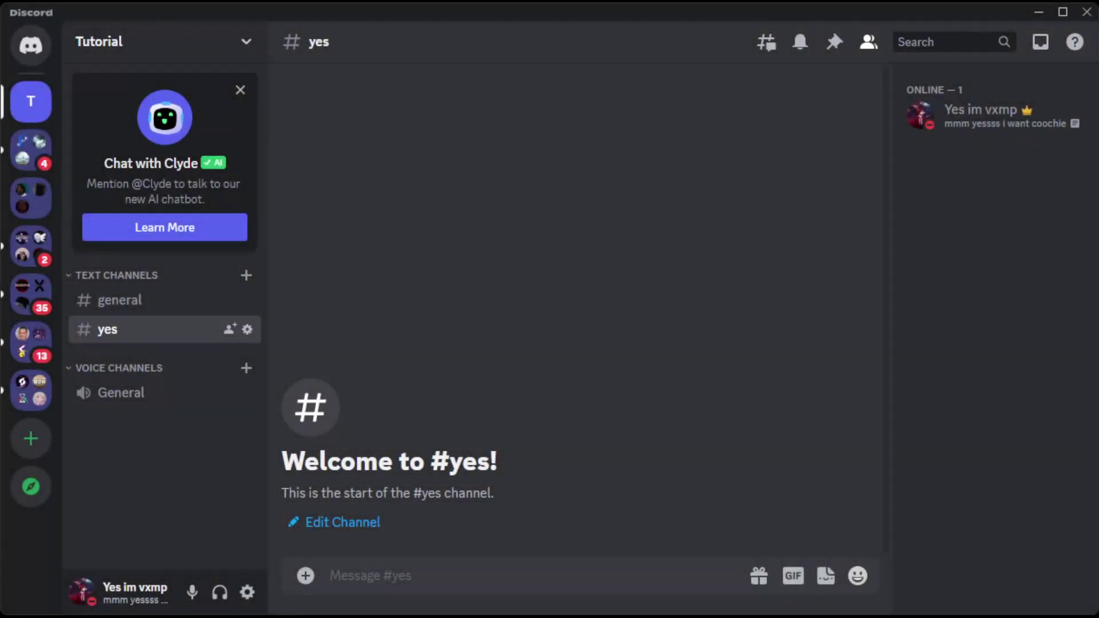
- Check your profile's current activity, then open the activity privacy settings
click(919, 118)
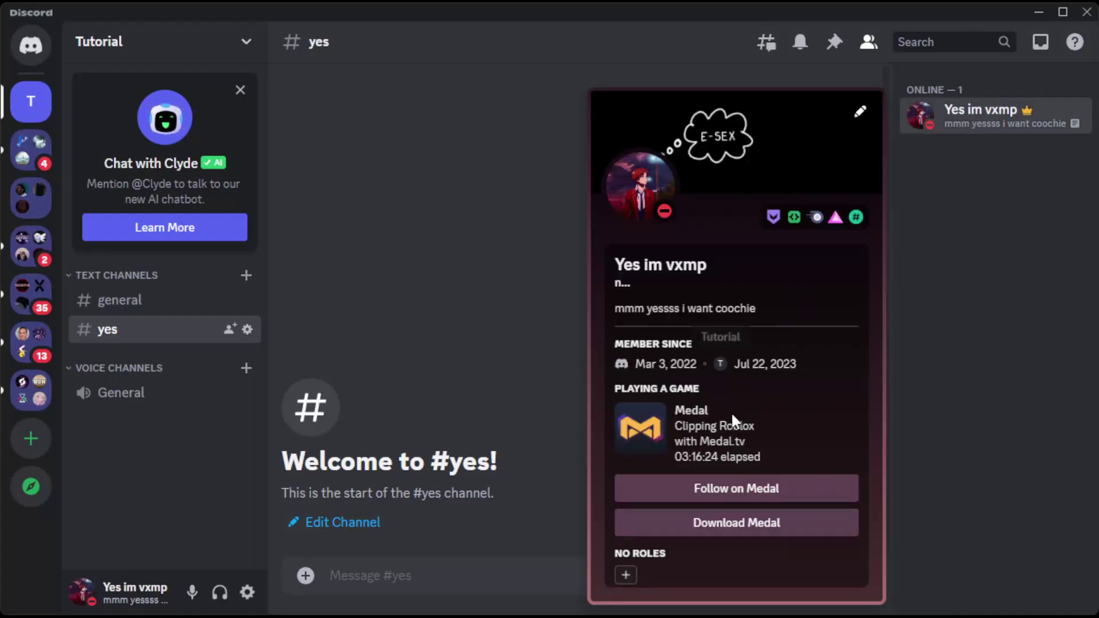
click(363, 342)
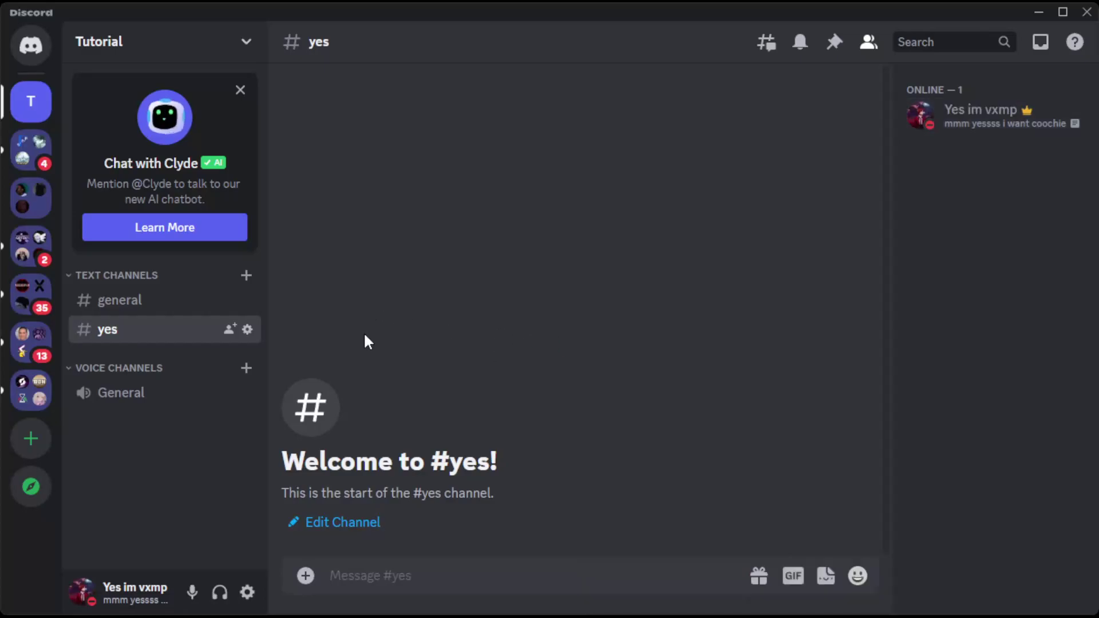
click(246, 592)
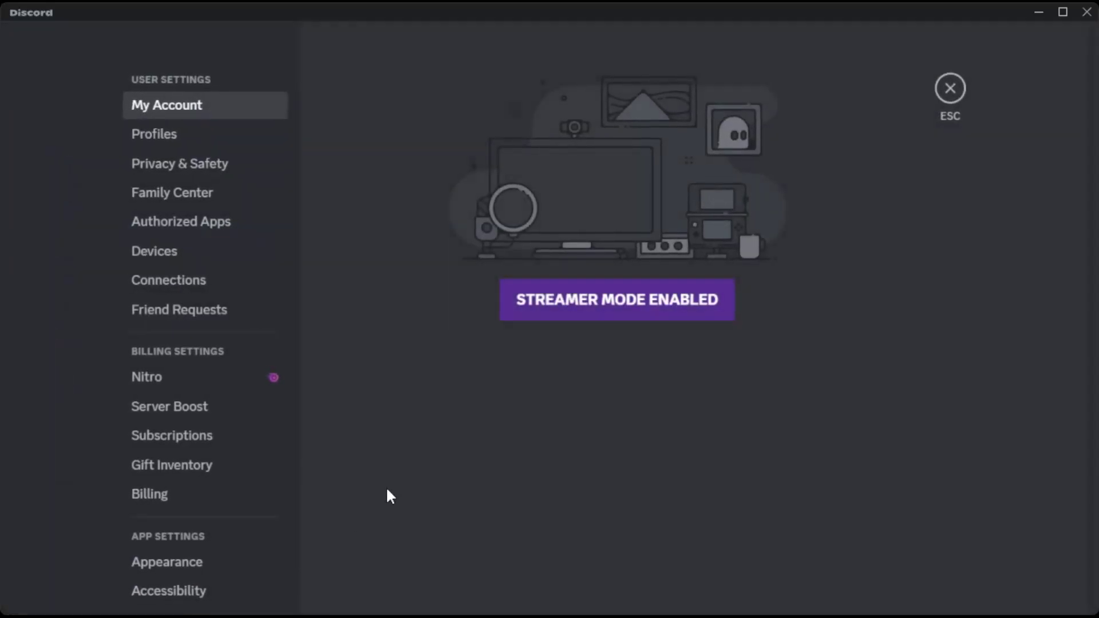
scroll(235, 490, down, 3)
scroll(232, 496, down, 2)
scroll(232, 496, down, 3)
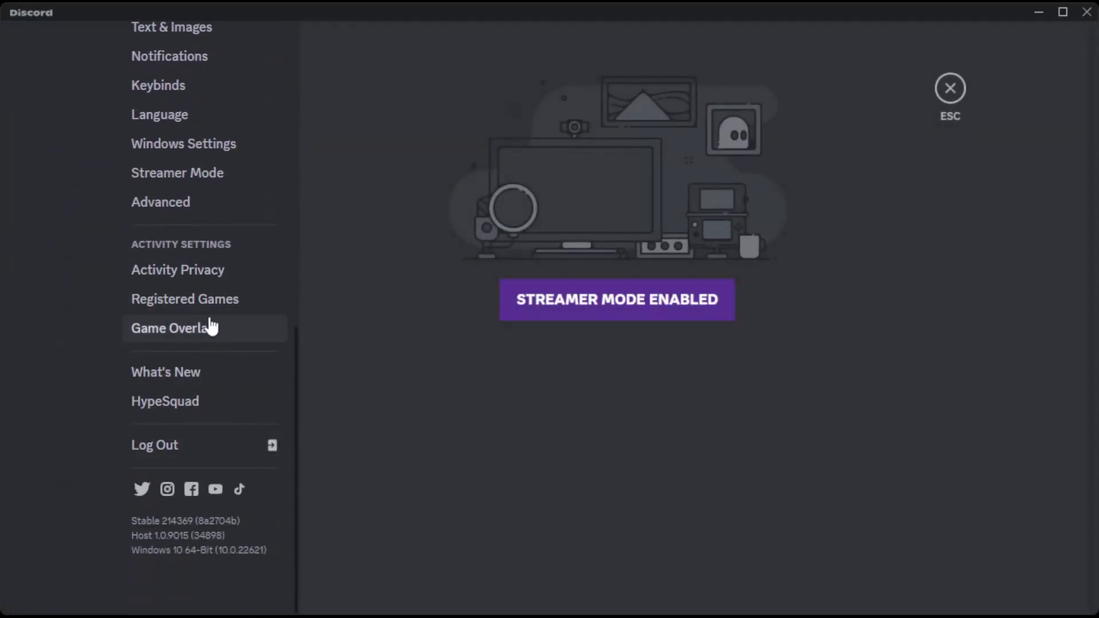
click(194, 283)
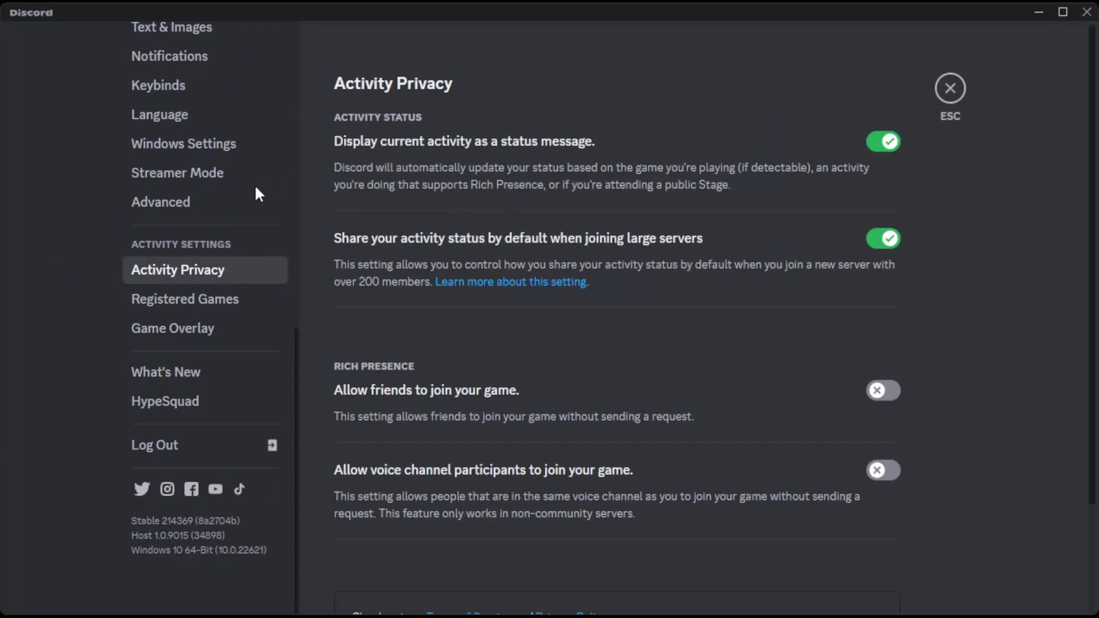
scroll(221, 344, up, 8)
scroll(173, 330, down, 7)
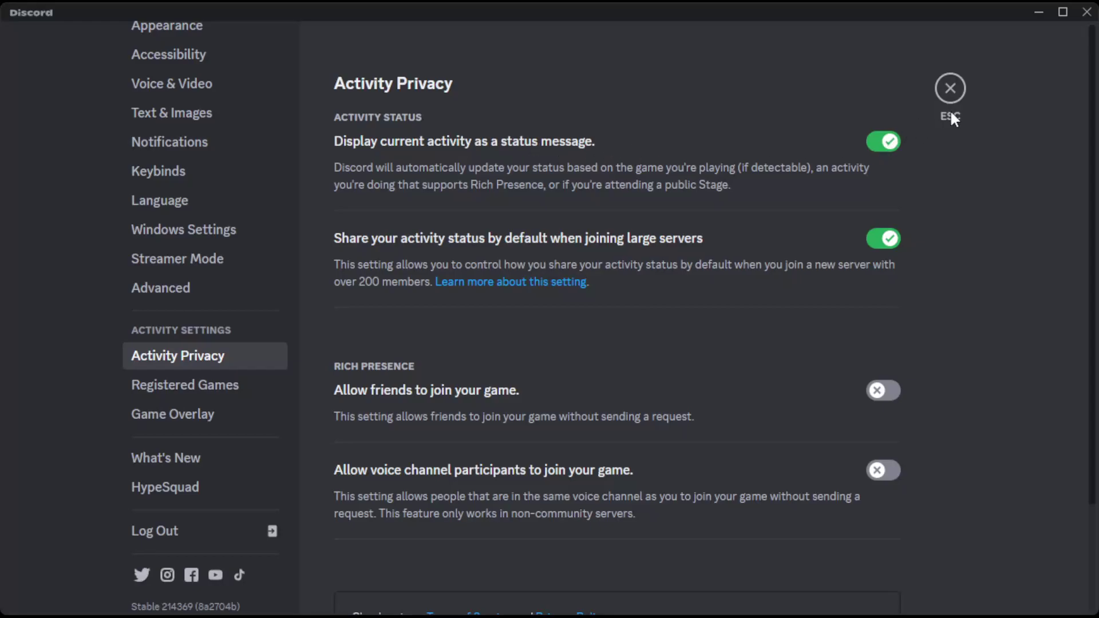
- Leave settings, launch CustomRP, and go to the IM NOT VXMP developer portal page
click(950, 88)
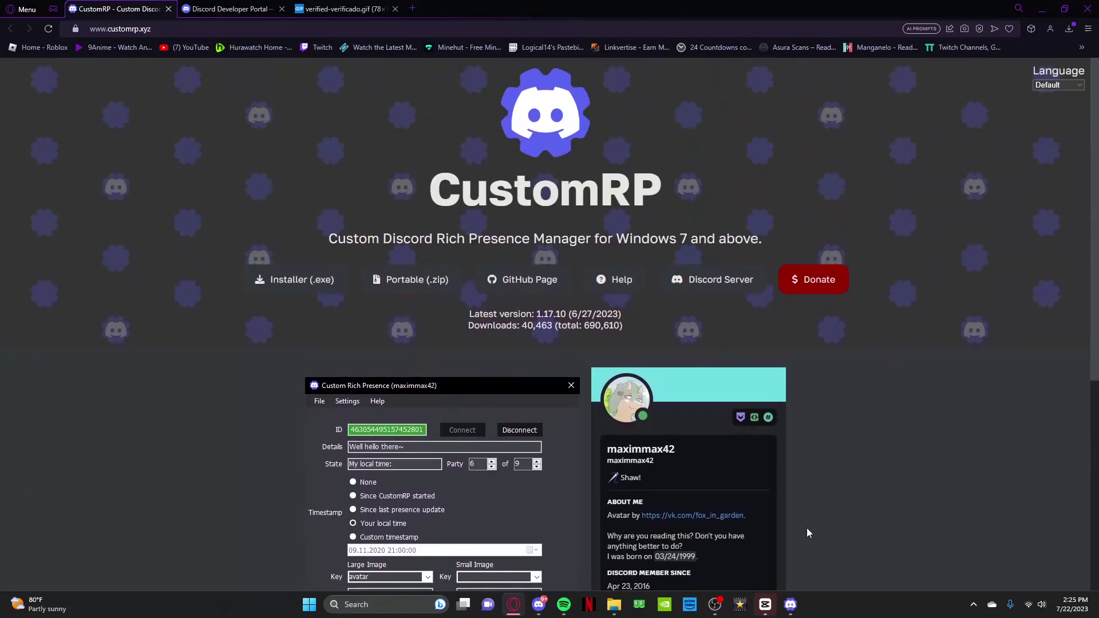
click(797, 605)
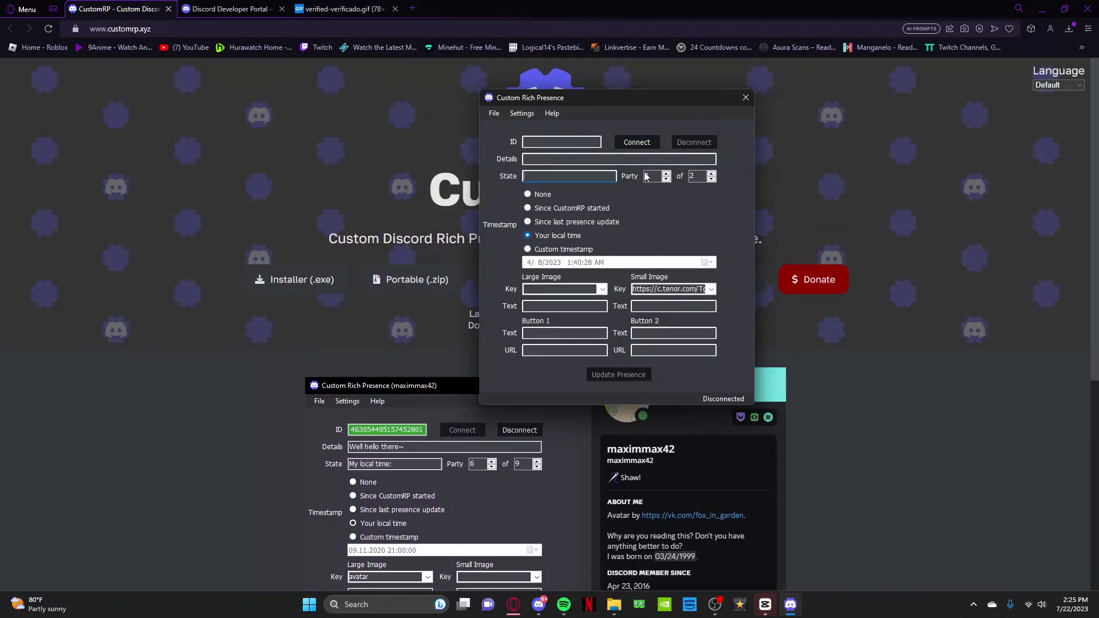
click(344, 151)
- Copy the IM NOT VXMP Application ID from the General Information page
click(230, 9)
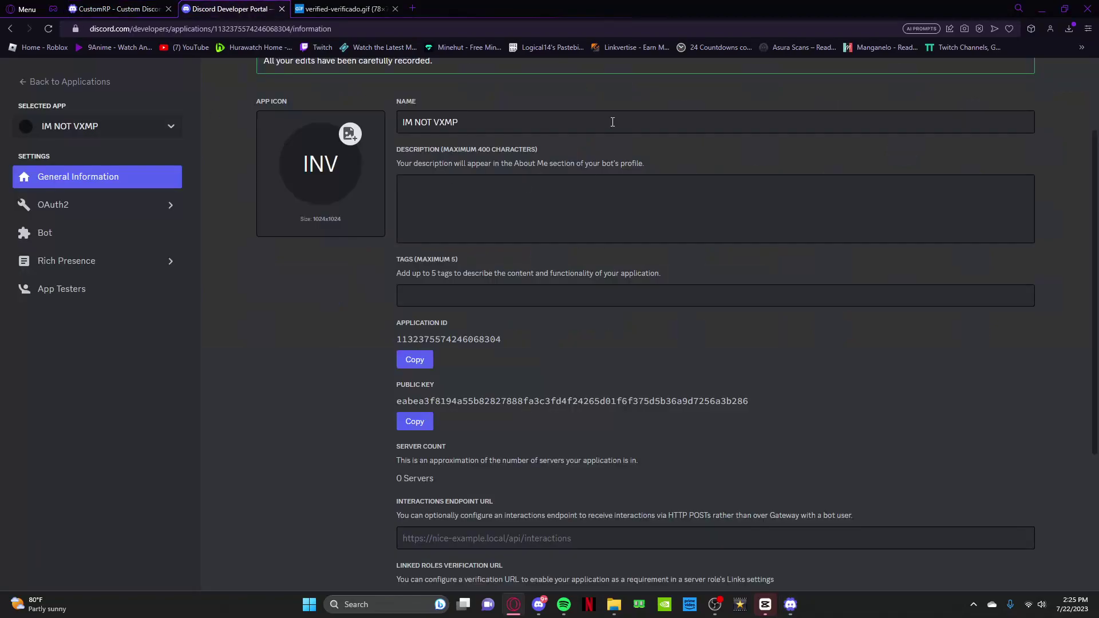
drag(461, 237, 350, 237)
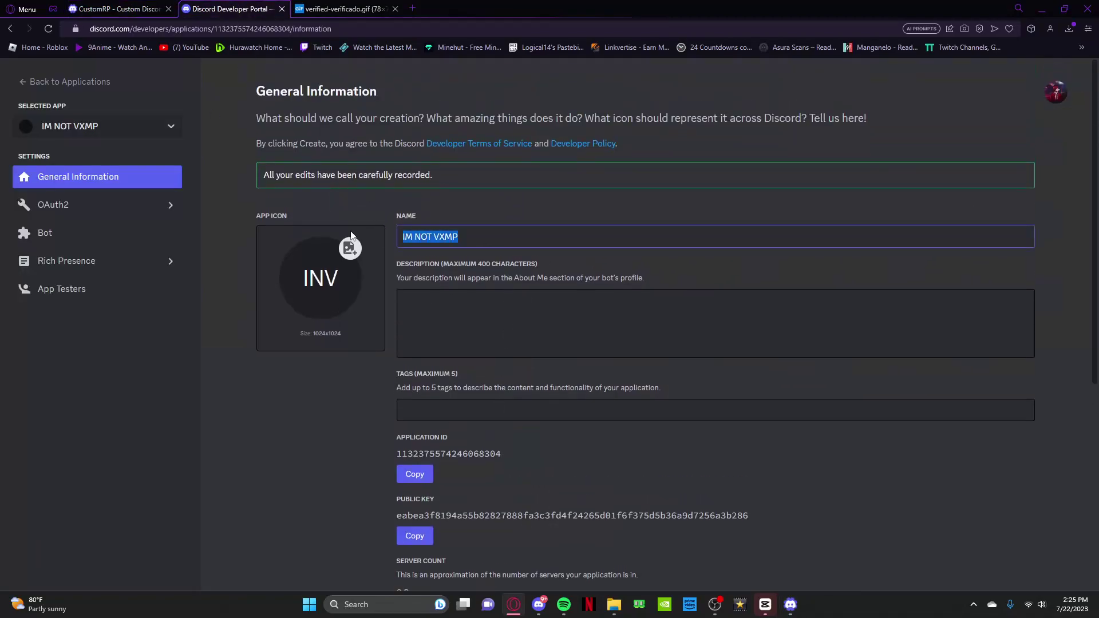
click(498, 241)
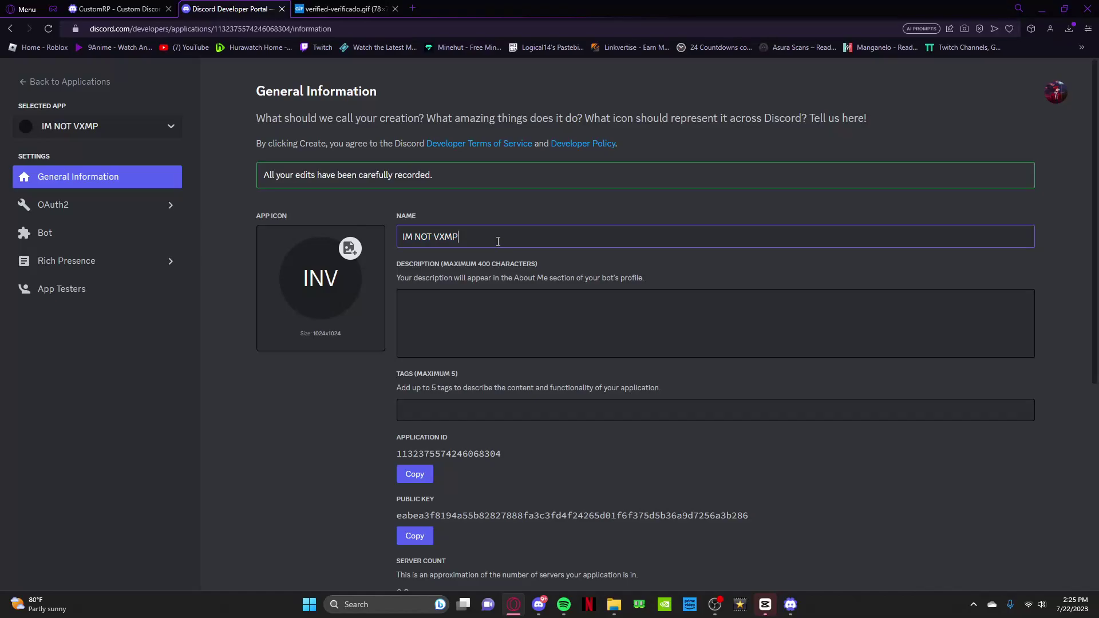
scroll(498, 239, down, 2)
scroll(500, 249, up, 2)
scroll(500, 244, down, 2)
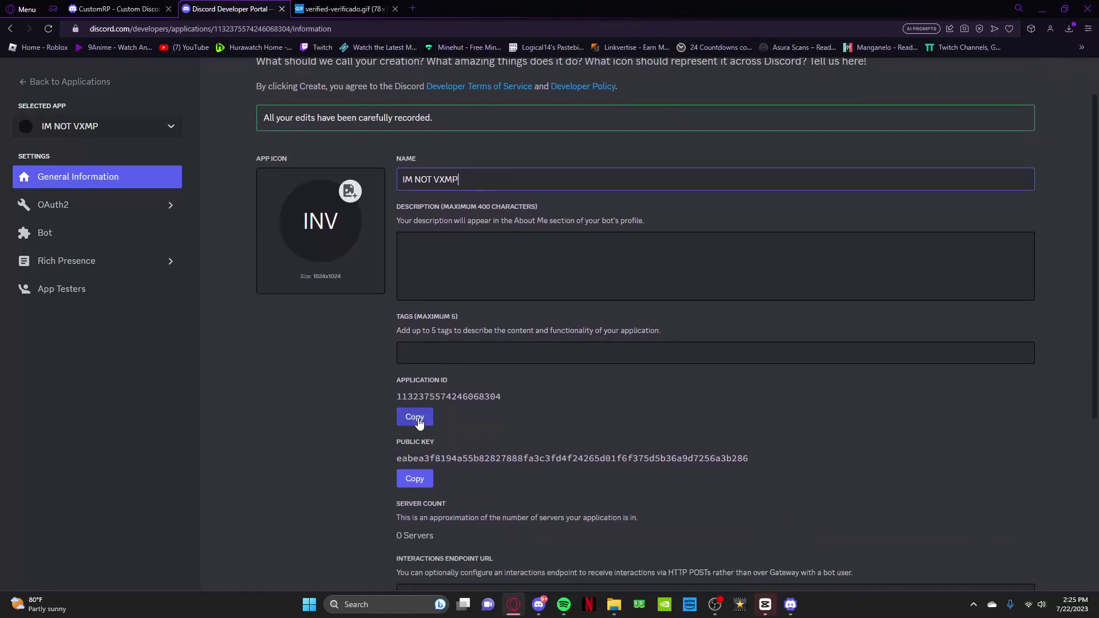
click(419, 421)
- Paste the Application ID, with details 'IDK IM VXMP' and state 'YES IM VXMP IM SURE'
click(789, 605)
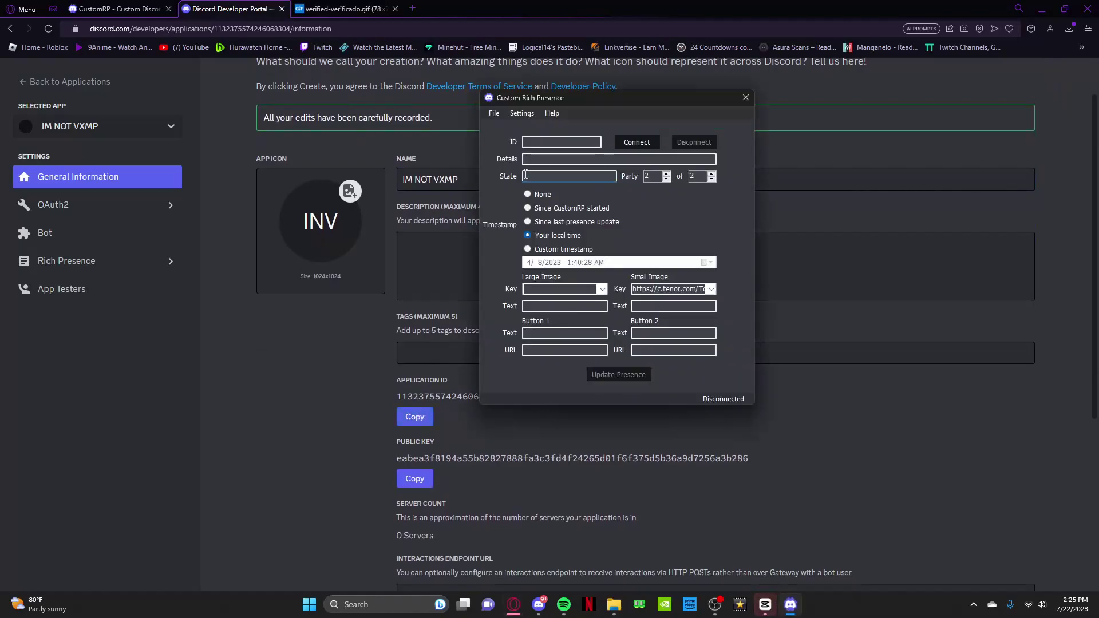
click(544, 142)
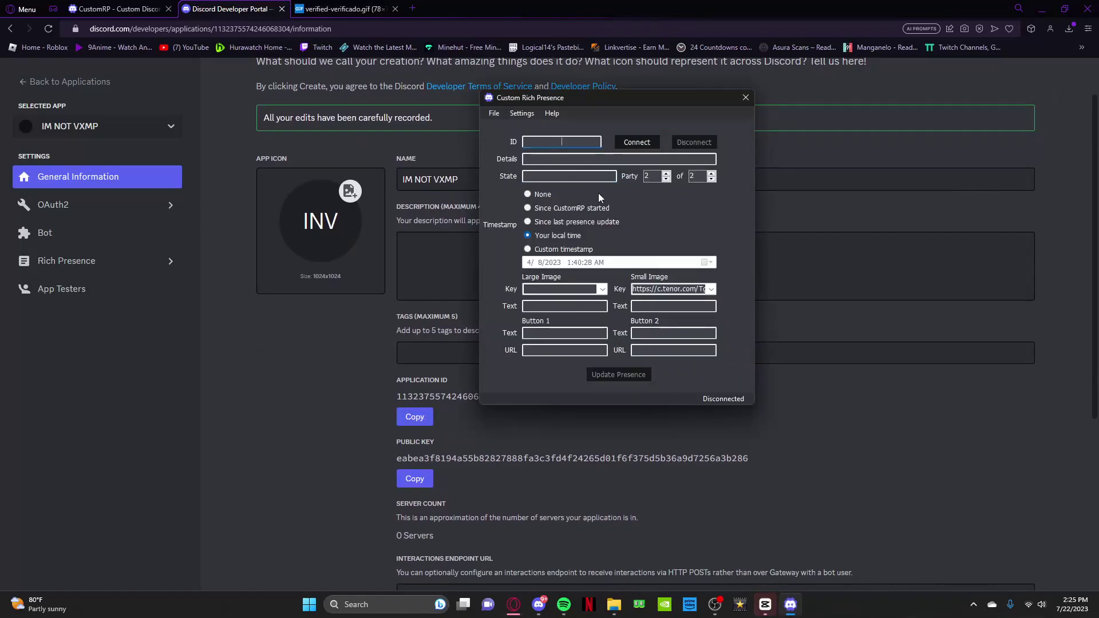
click(572, 160)
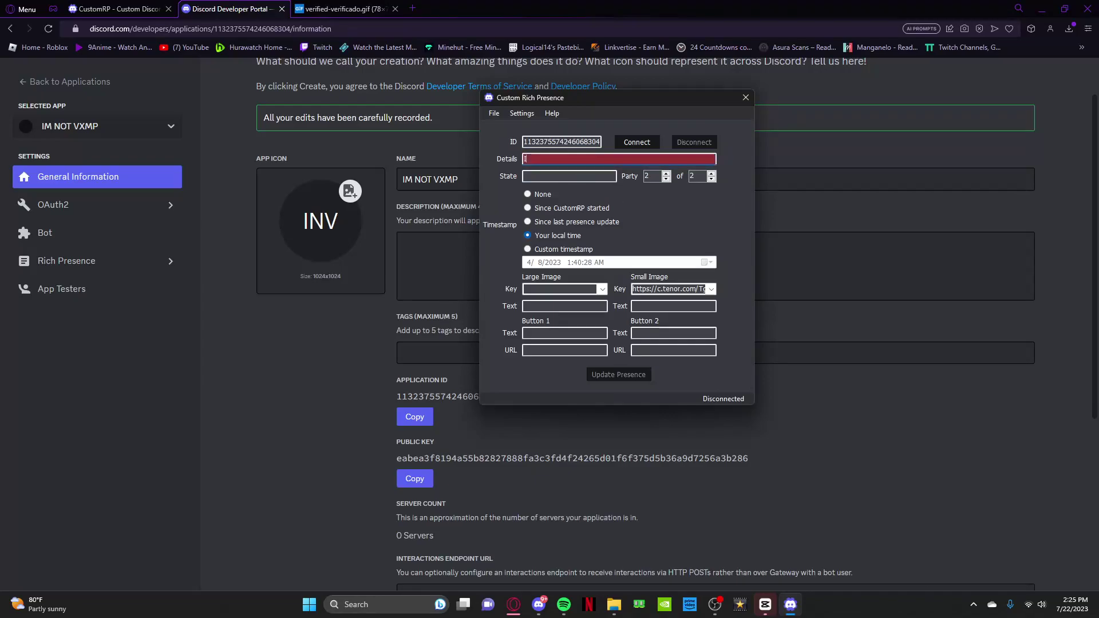
text(IDK IM VXMP)
click(553, 177)
text(YES IM VXMP IM SURE)
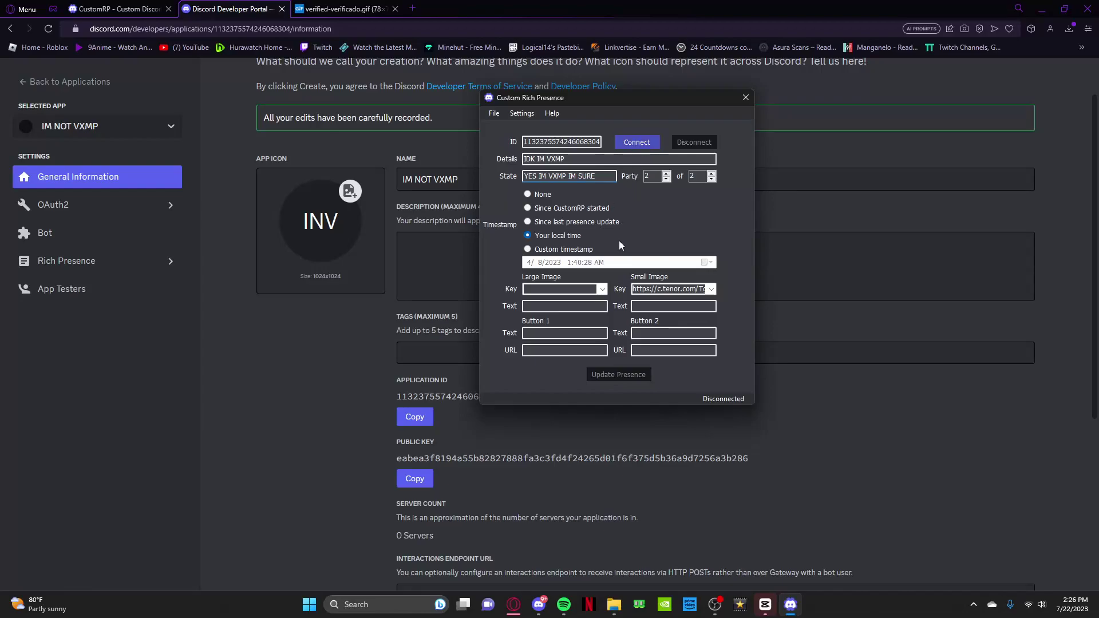
- Check your Discord profile for the IM NOT VXMP presence with verified icon
click(538, 605)
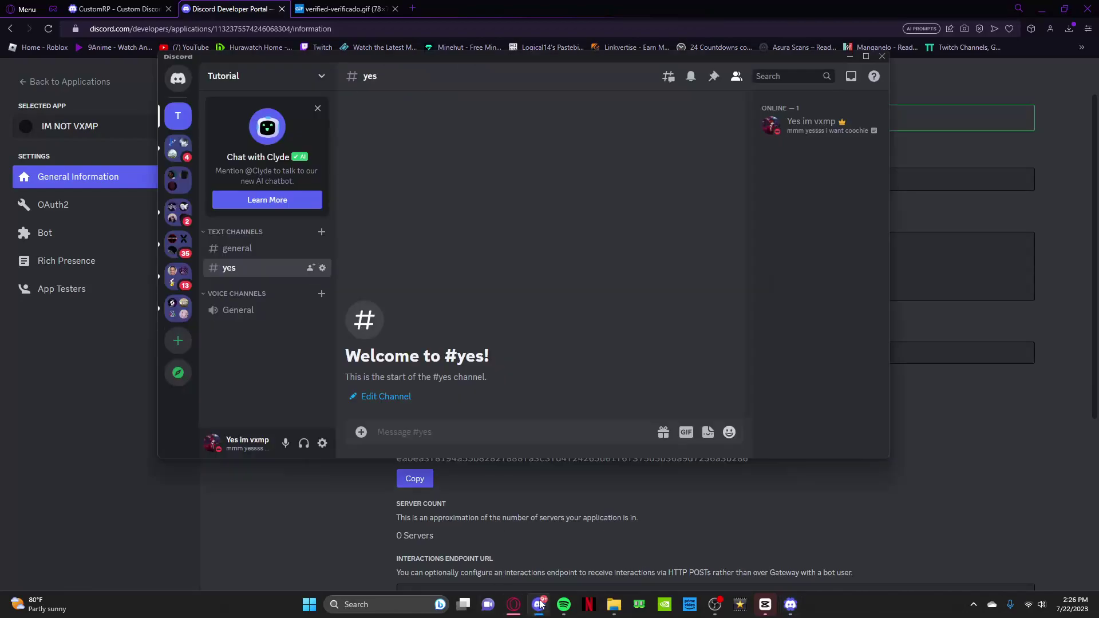
click(805, 124)
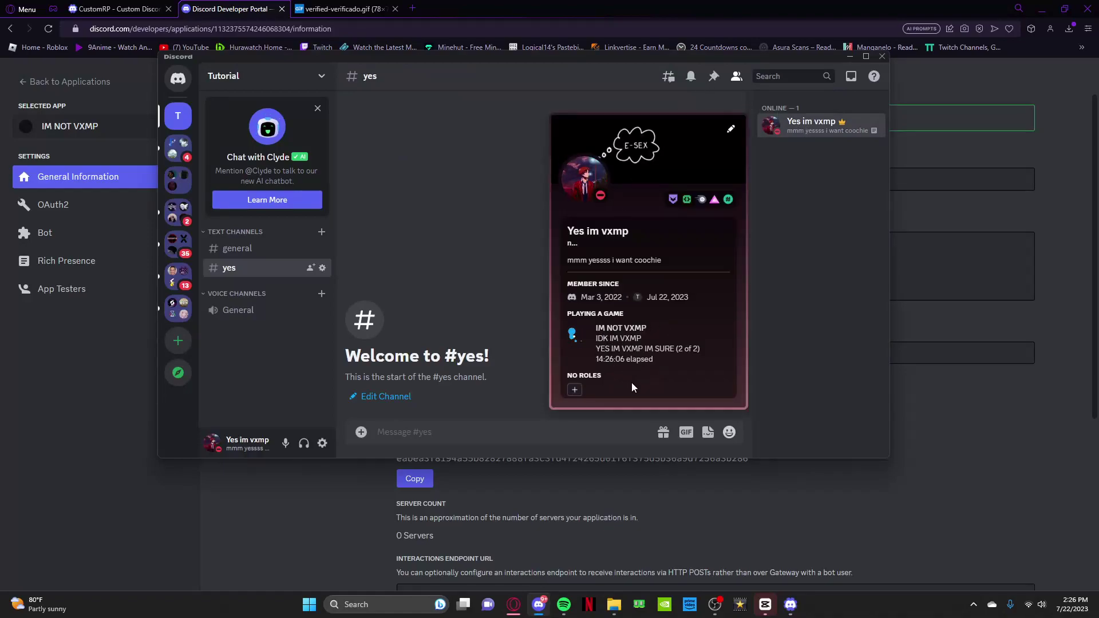
click(762, 533)
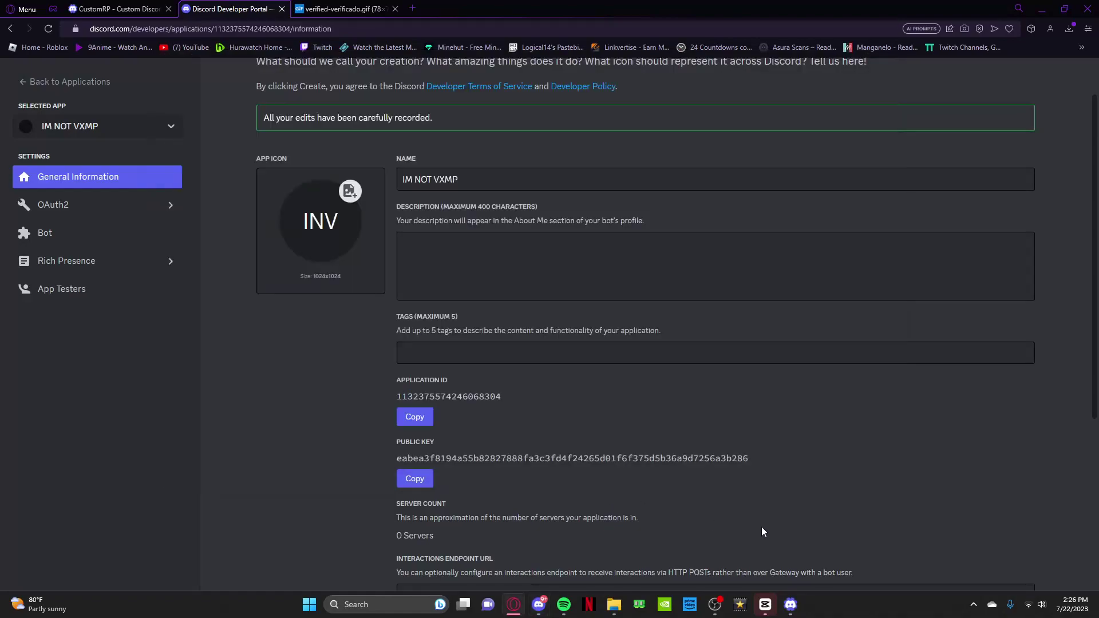
- Recheck the profile, then bring up the pink GIF message's actions in #general
click(790, 605)
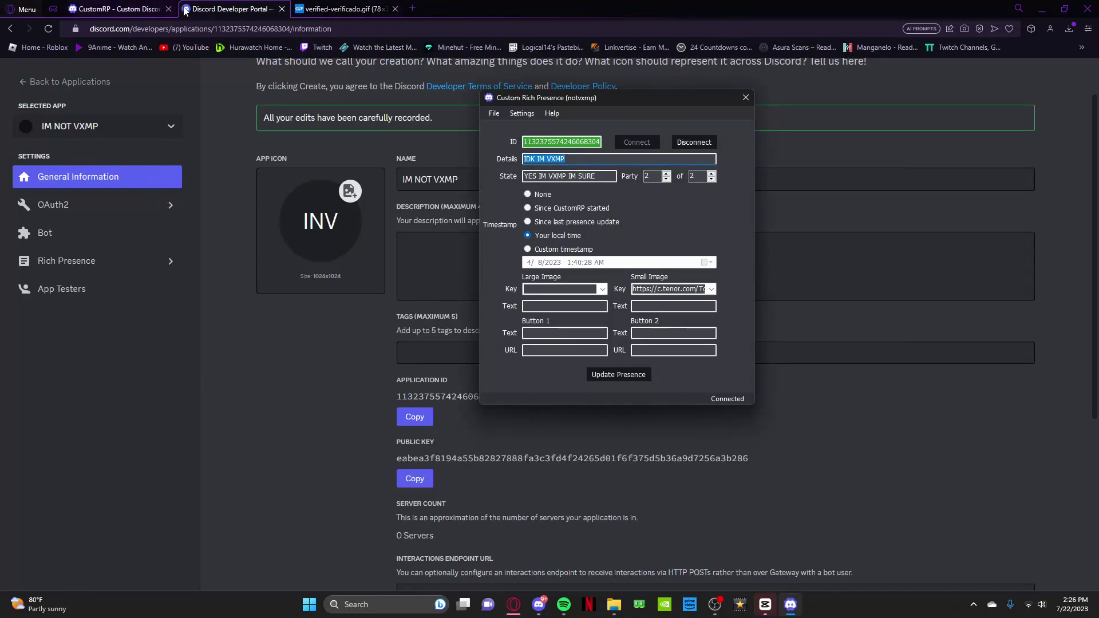
click(538, 604)
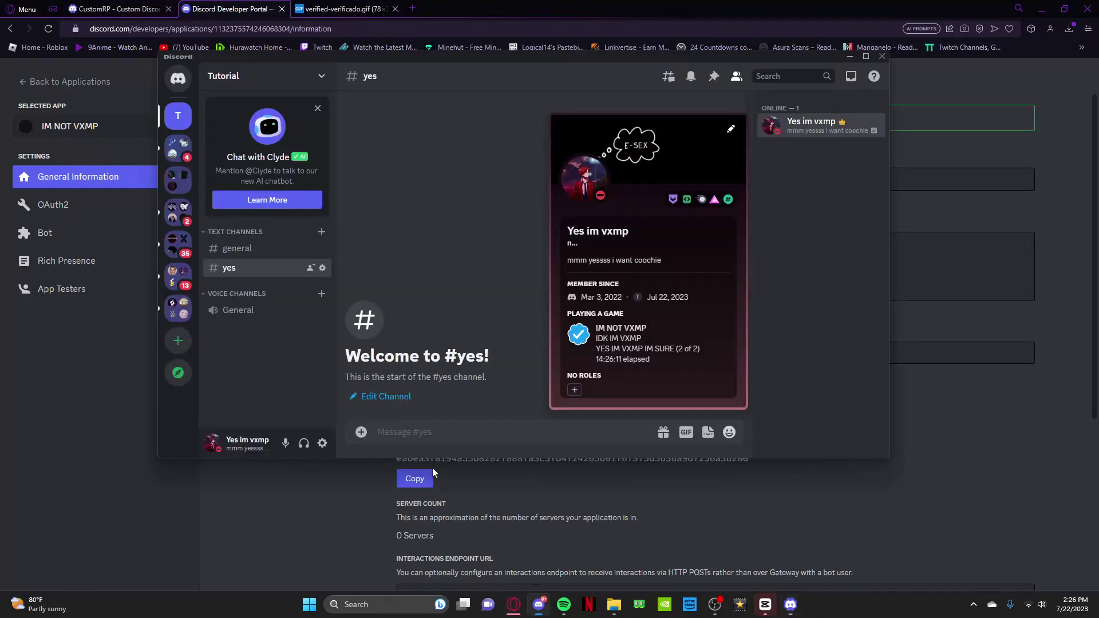
click(237, 248)
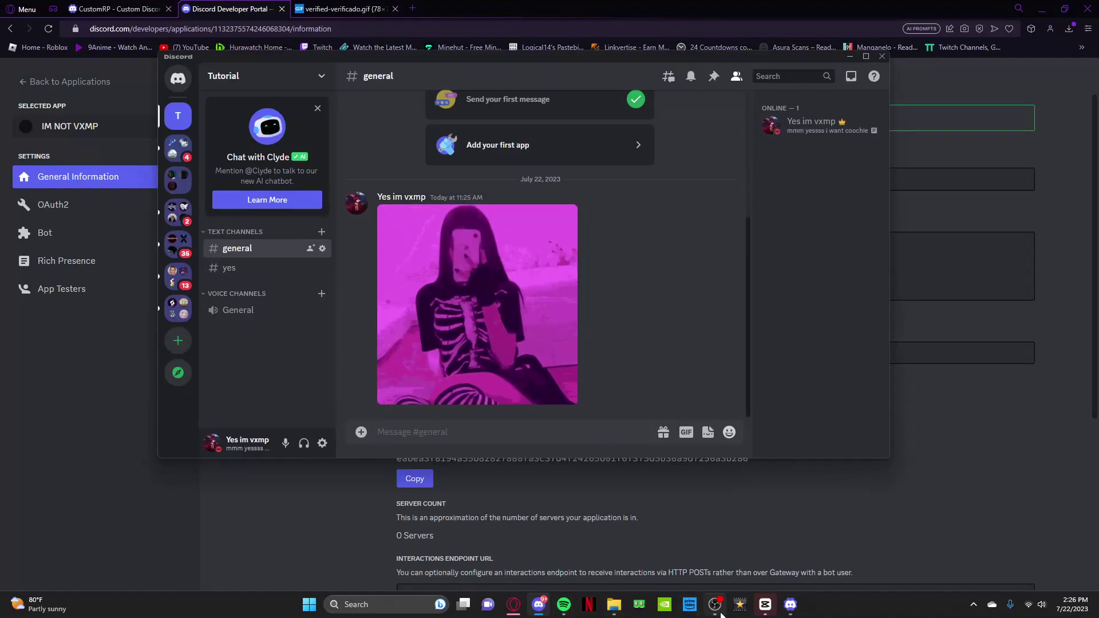
right_click(479, 343)
- Paste the egirl GIF link into CustomRP's Large Image Key field
click(520, 396)
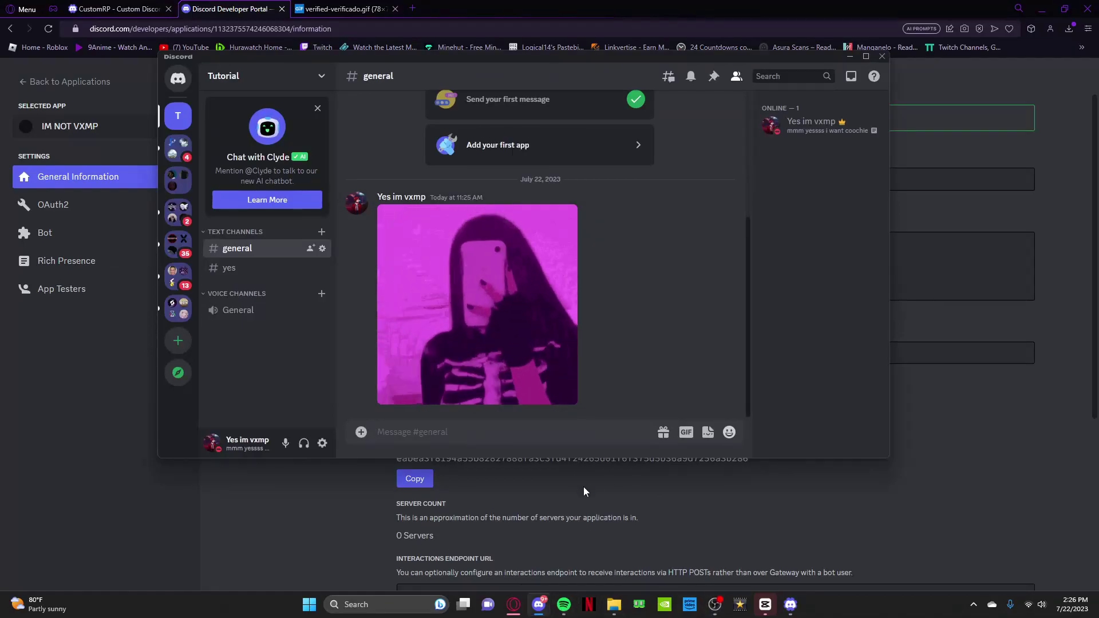
click(538, 605)
click(789, 605)
click(562, 288)
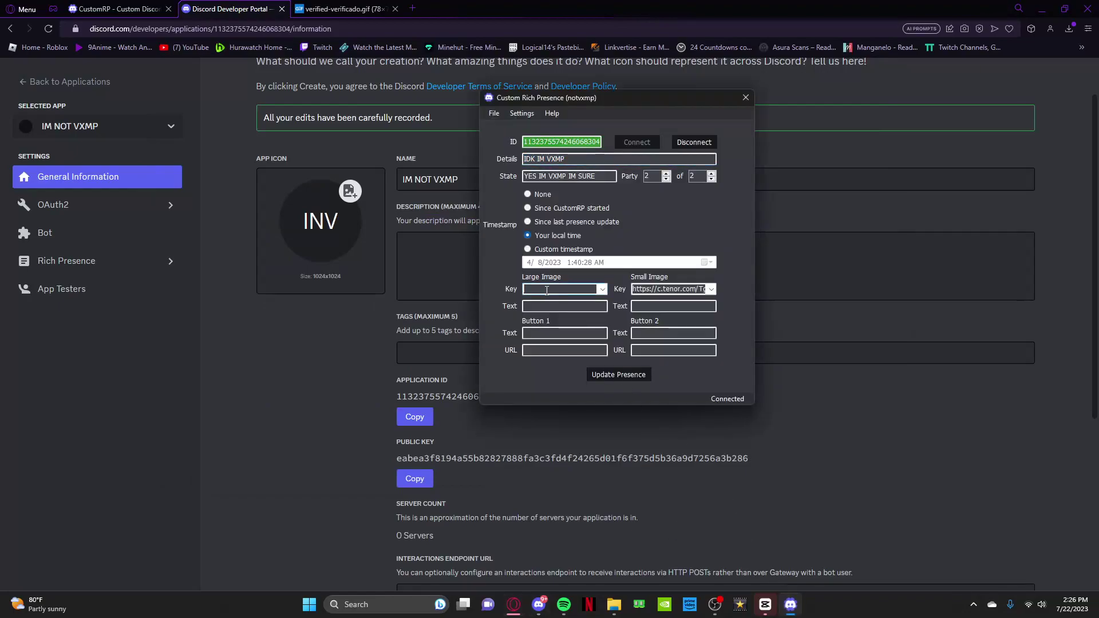
key(ctrl+v)
- Check your Discord profile card for the GIF presence
click(612, 377)
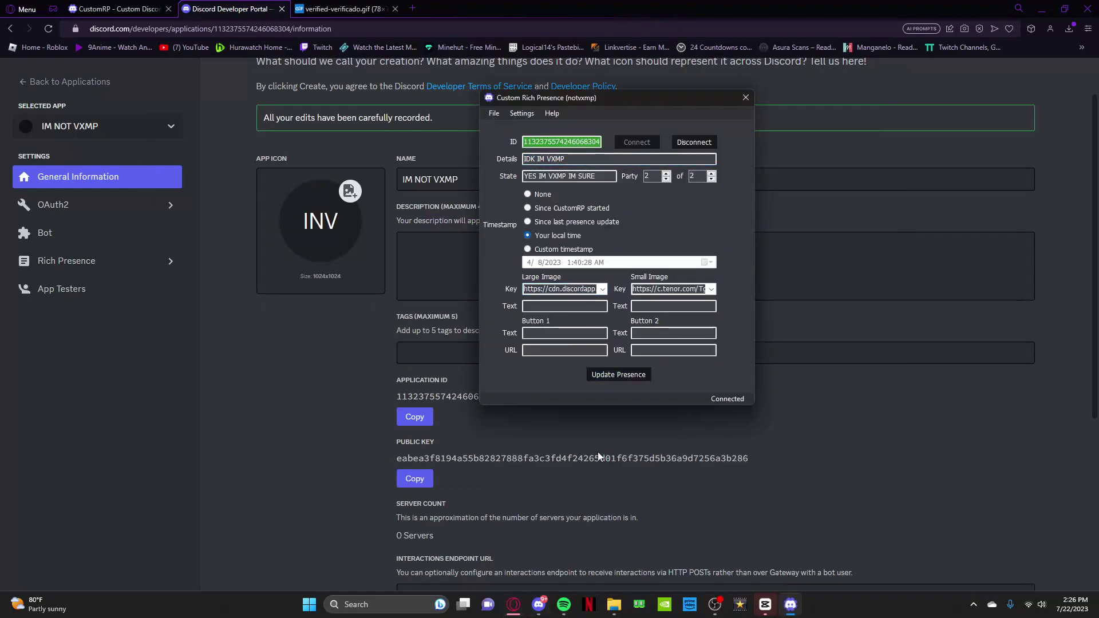
click(538, 604)
click(791, 135)
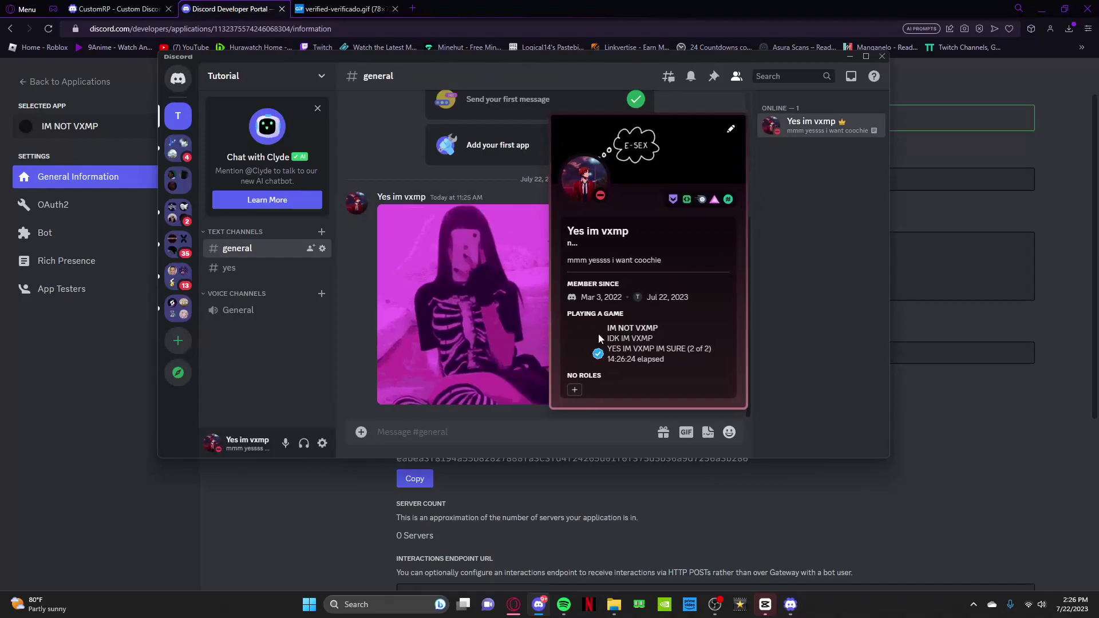
- Reselect the large image link and recheck the profile card's GIF artwork
click(789, 601)
click(568, 289)
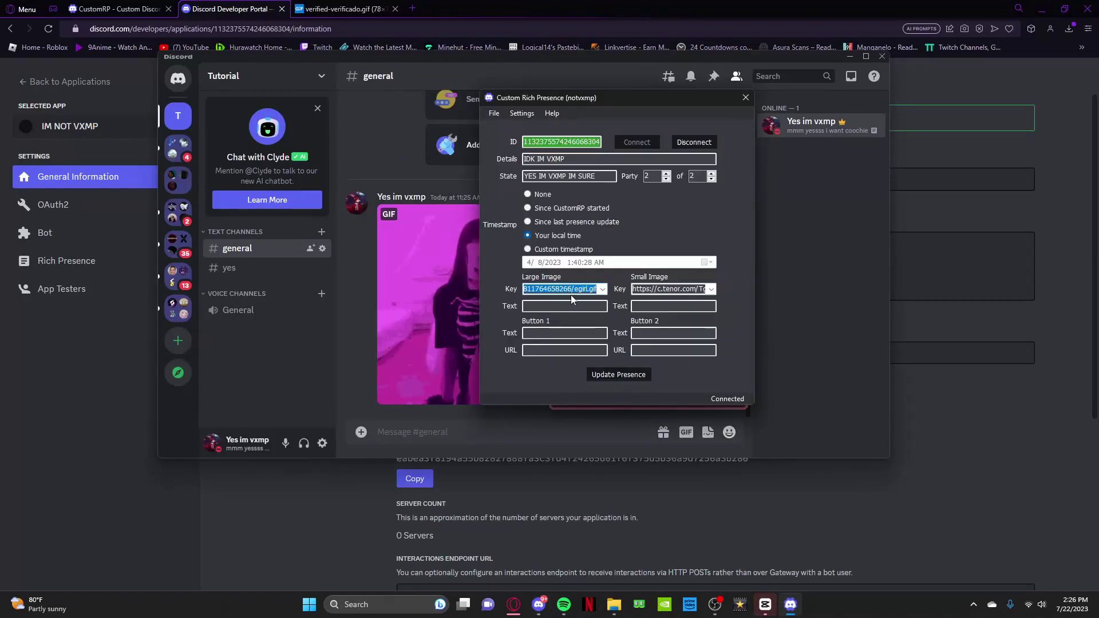
click(618, 428)
click(807, 125)
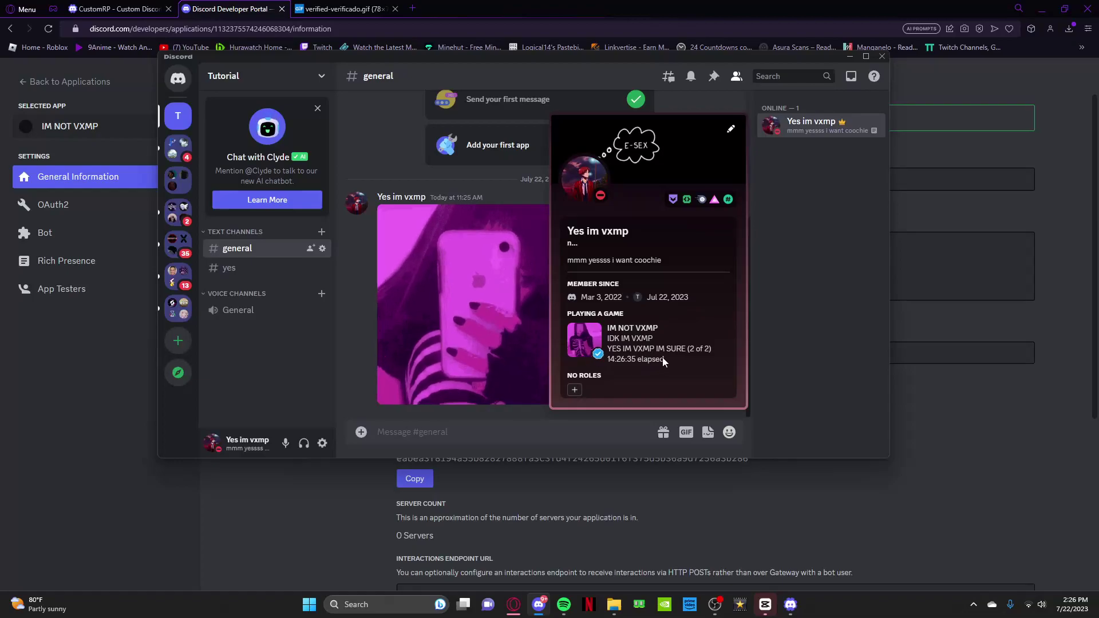
click(790, 604)
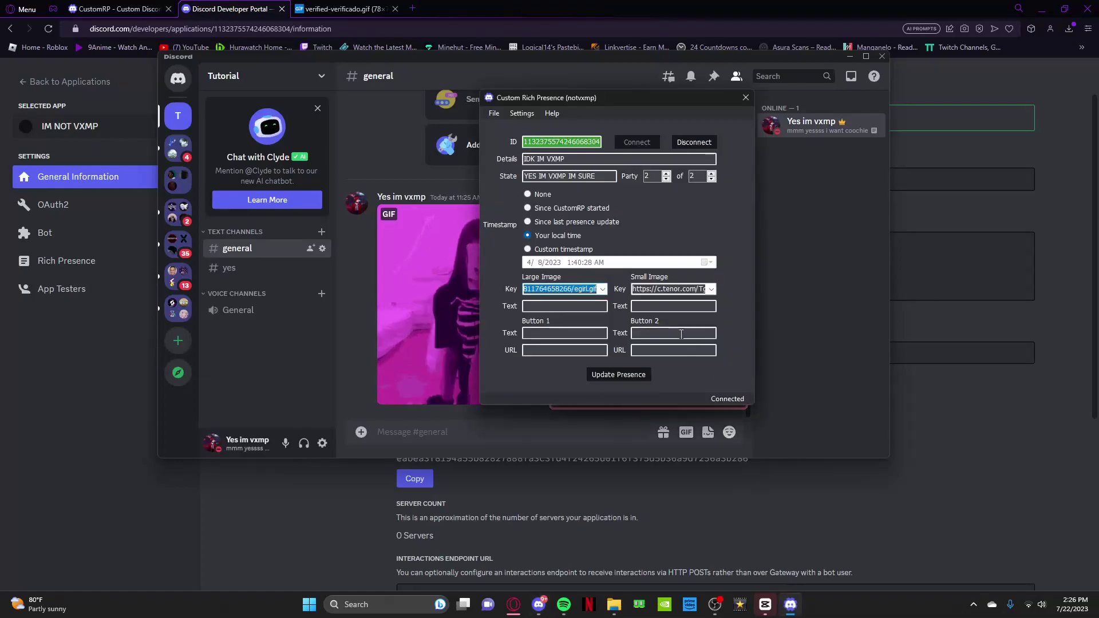
click(560, 331)
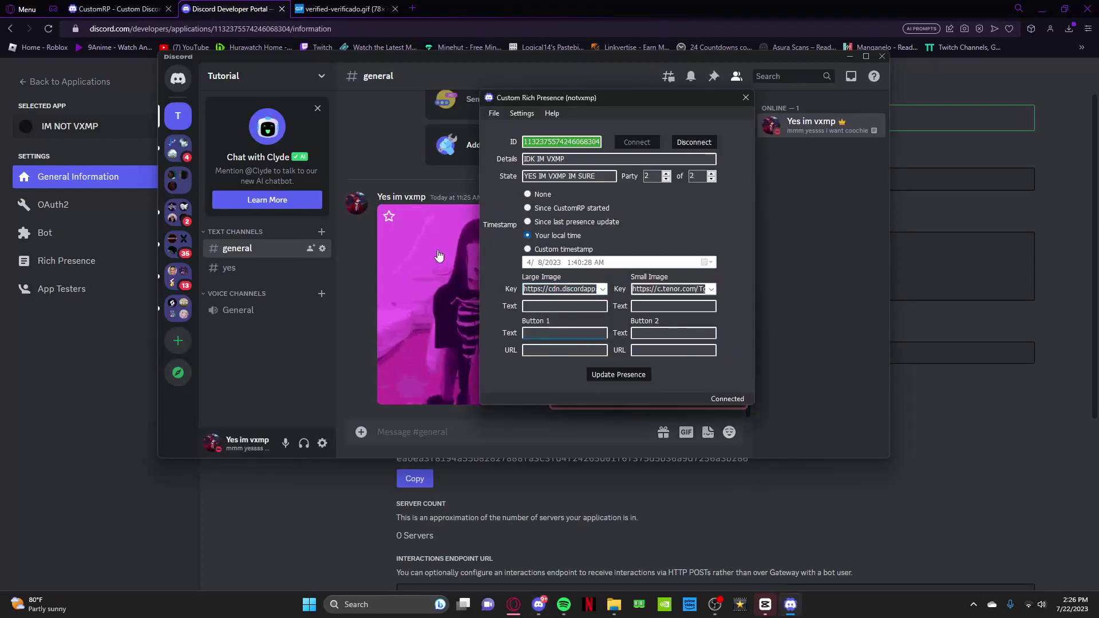
- Open YouTube and copy the Vxmp channel's web address
click(413, 9)
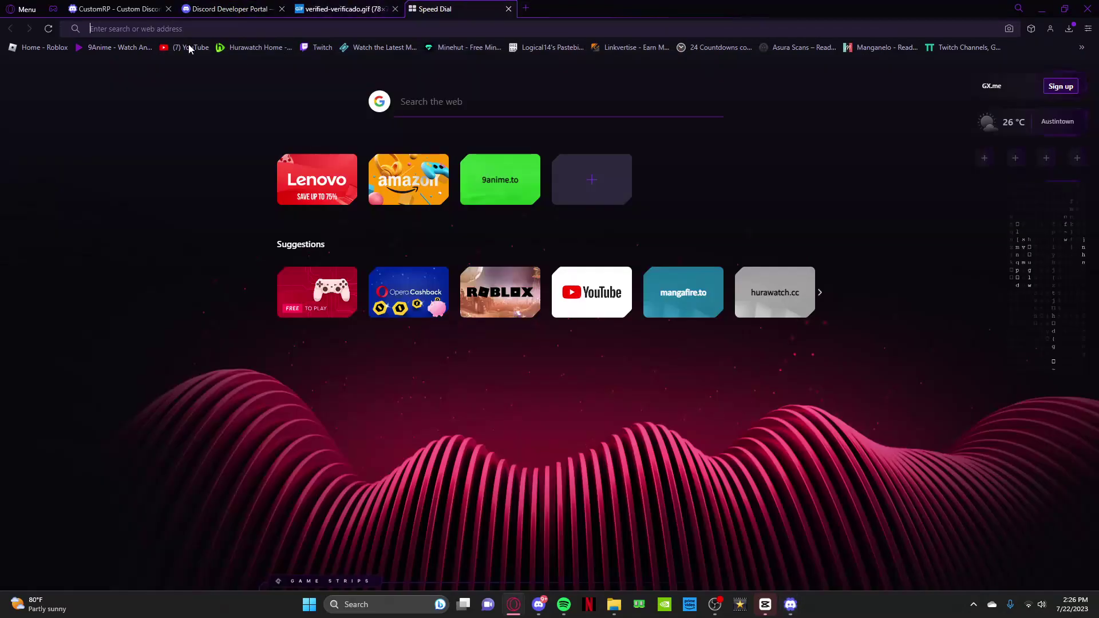
middle_click(189, 49)
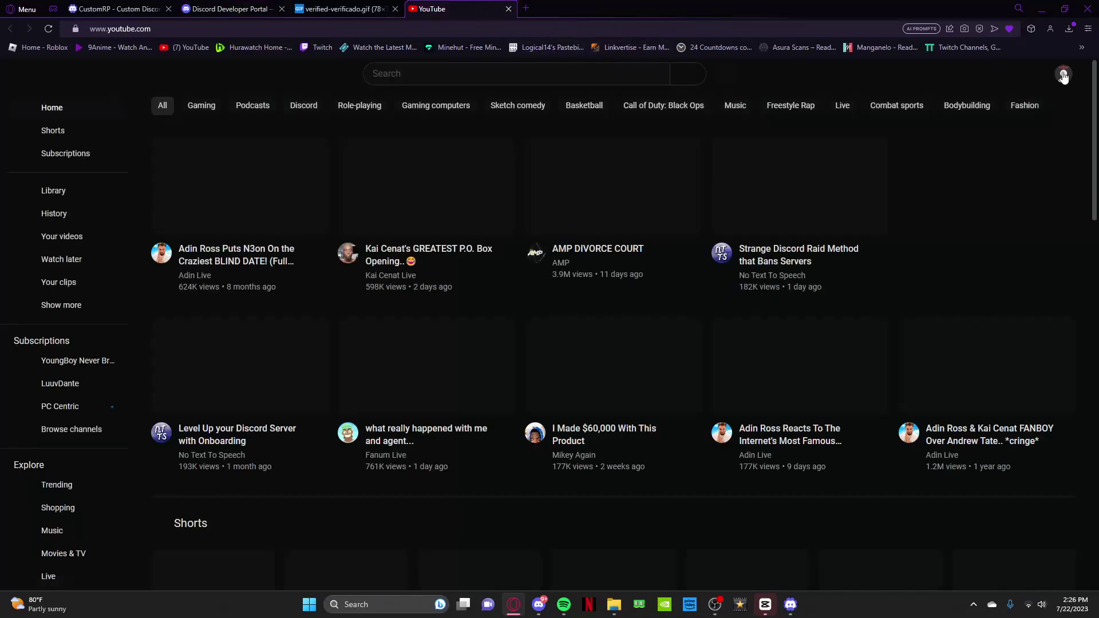
click(1063, 76)
click(983, 140)
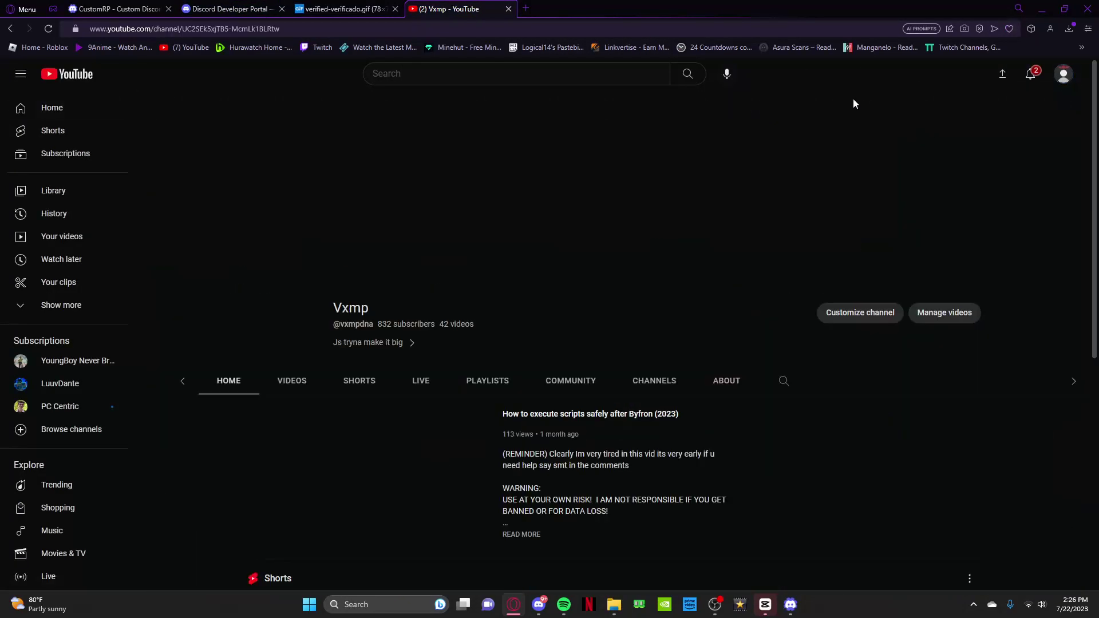
click(430, 29)
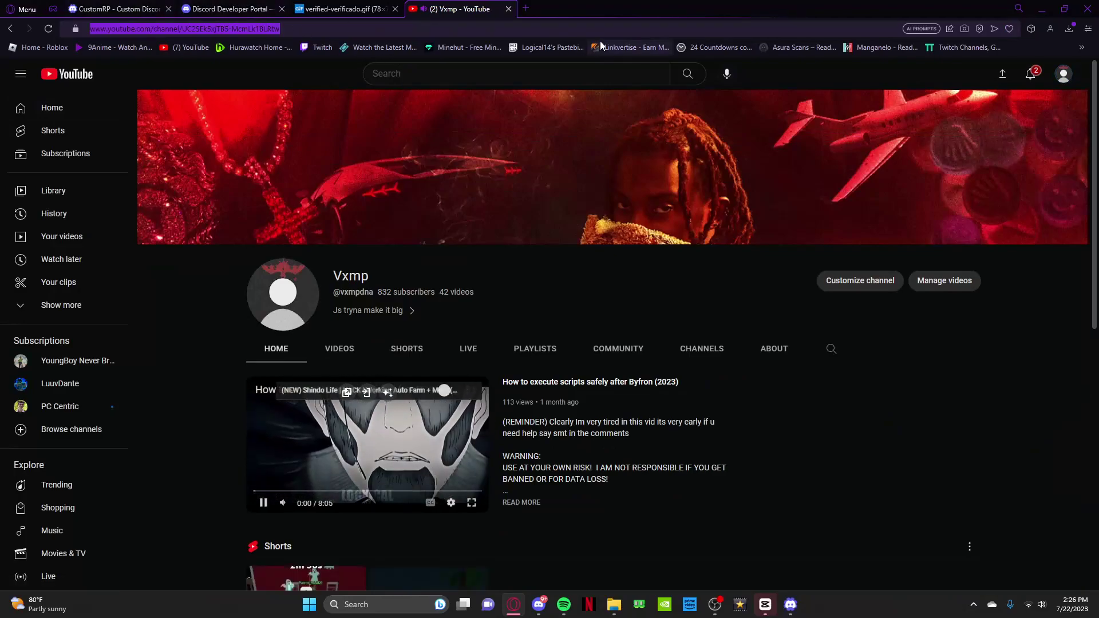
- Close the YouTube tab and return to the CustomRP presence settings
click(506, 9)
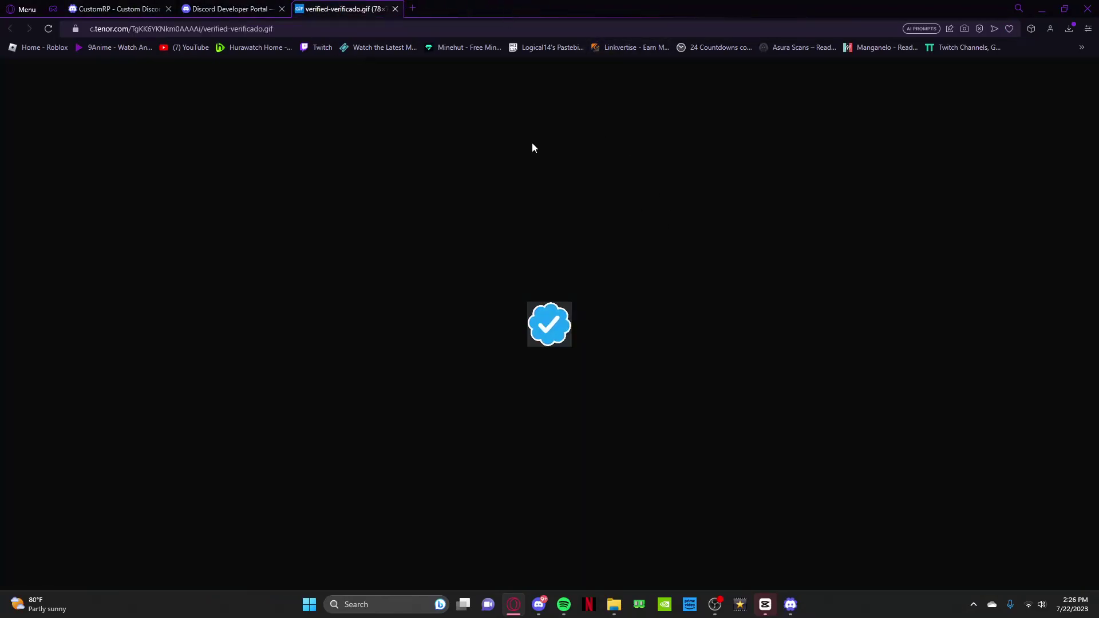
click(206, 9)
click(340, 9)
click(539, 602)
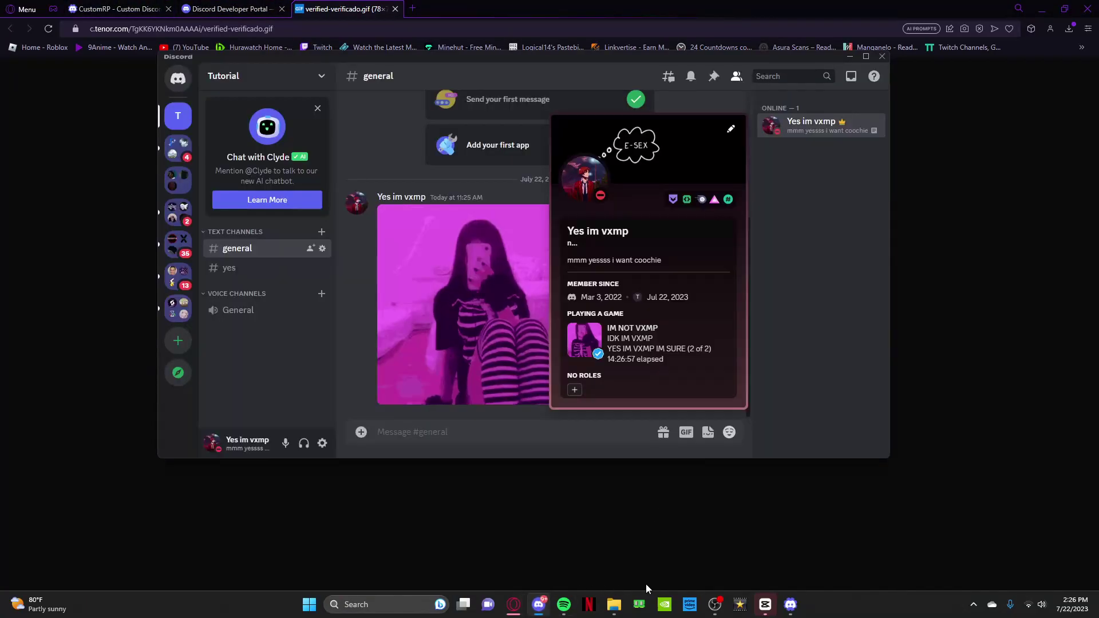
click(716, 606)
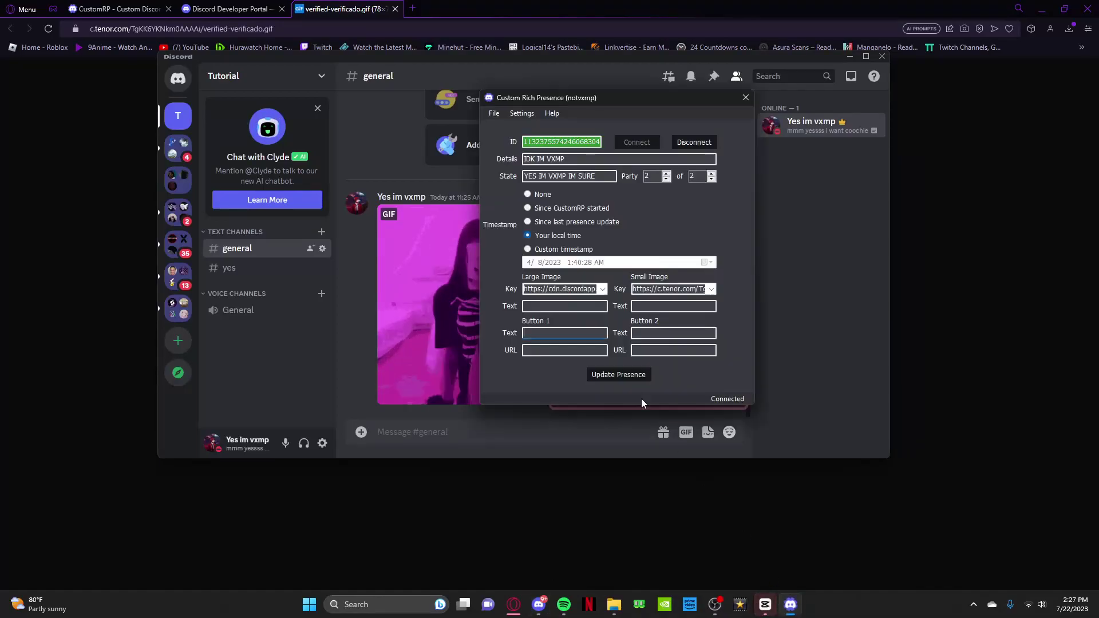
- Give Button 1 the channel link and label 'yOUTUBE', and update the presence
click(548, 353)
key(ctrl+v)
click(544, 334)
text(UBE)
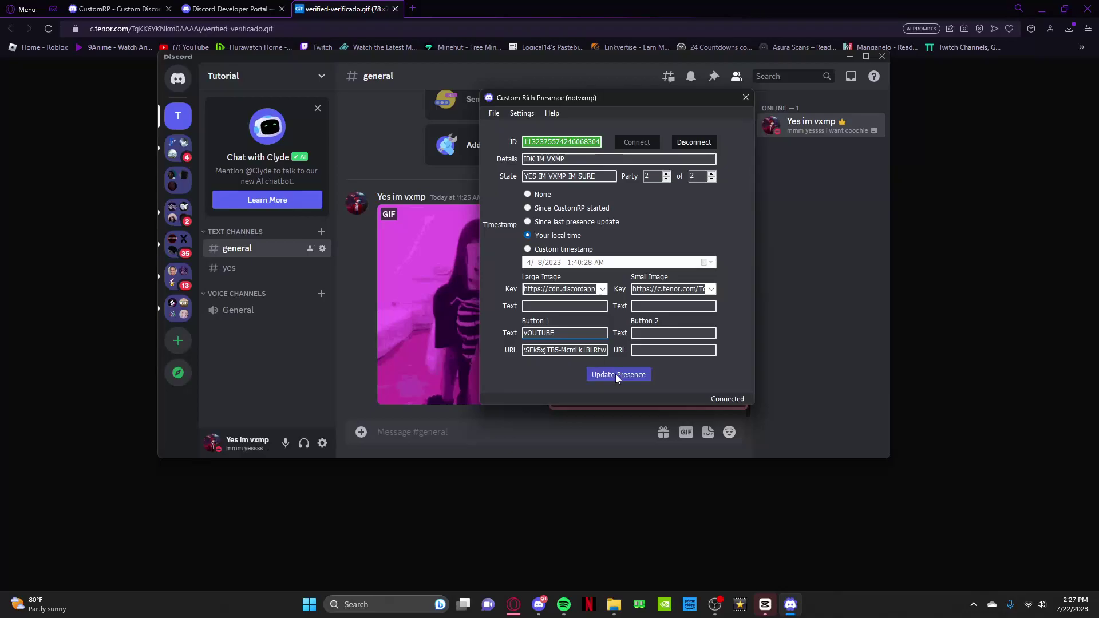
click(630, 375)
- Follow the profile card's yOUTUBE button to the Vxmp YouTube channel
click(539, 603)
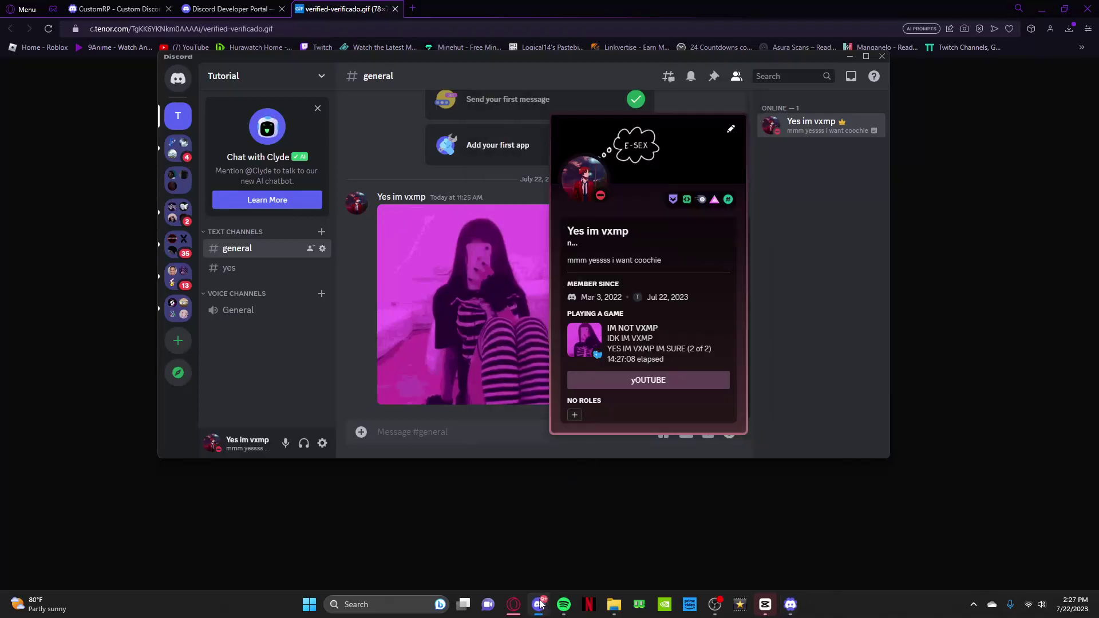
click(646, 381)
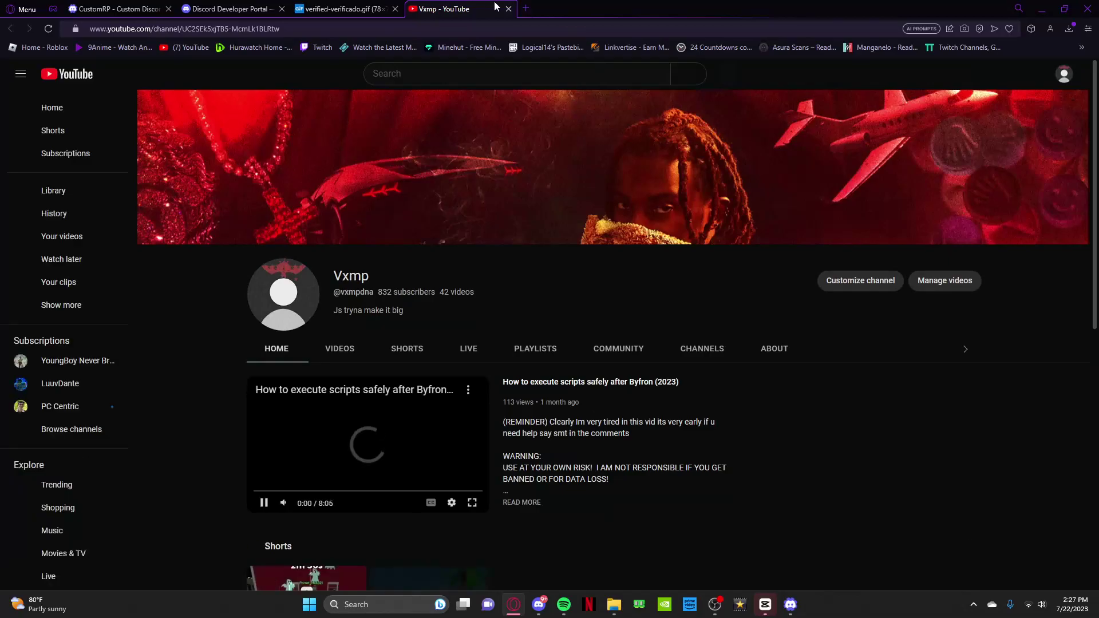
- Close the YouTube tab and return to the CustomRP form over Discord's #general
click(508, 9)
click(126, 8)
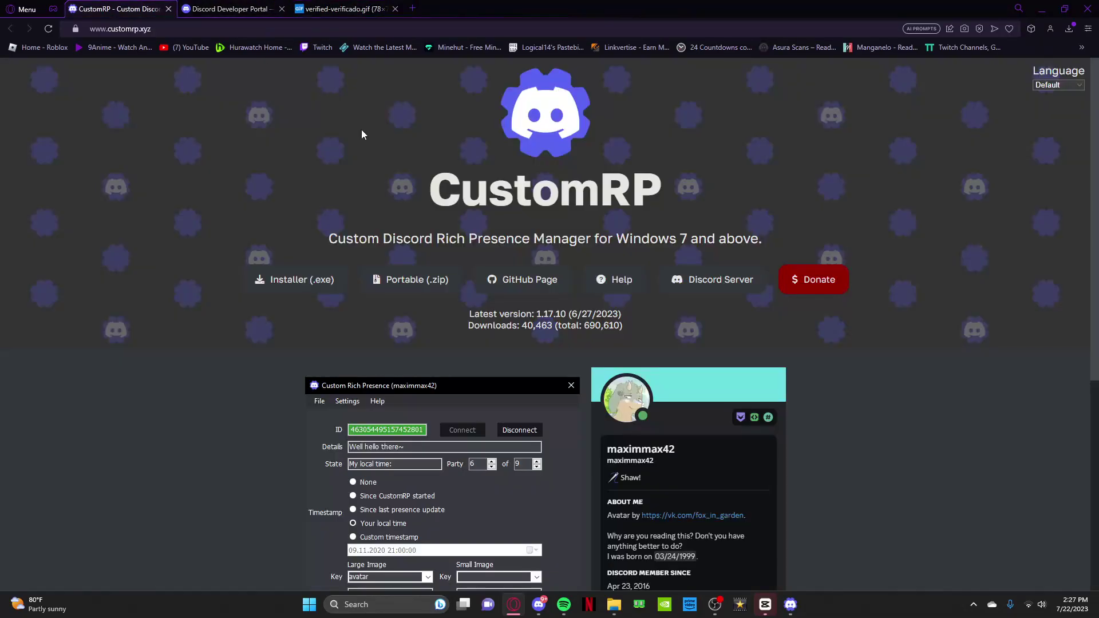
click(540, 604)
mouse_move(715, 604)
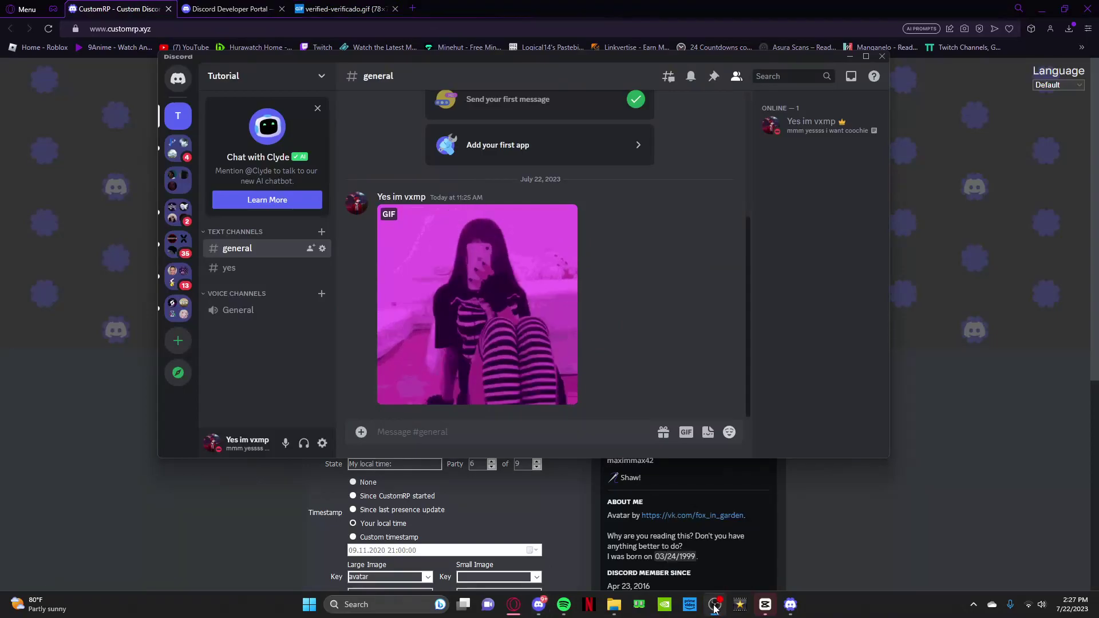
click(790, 604)
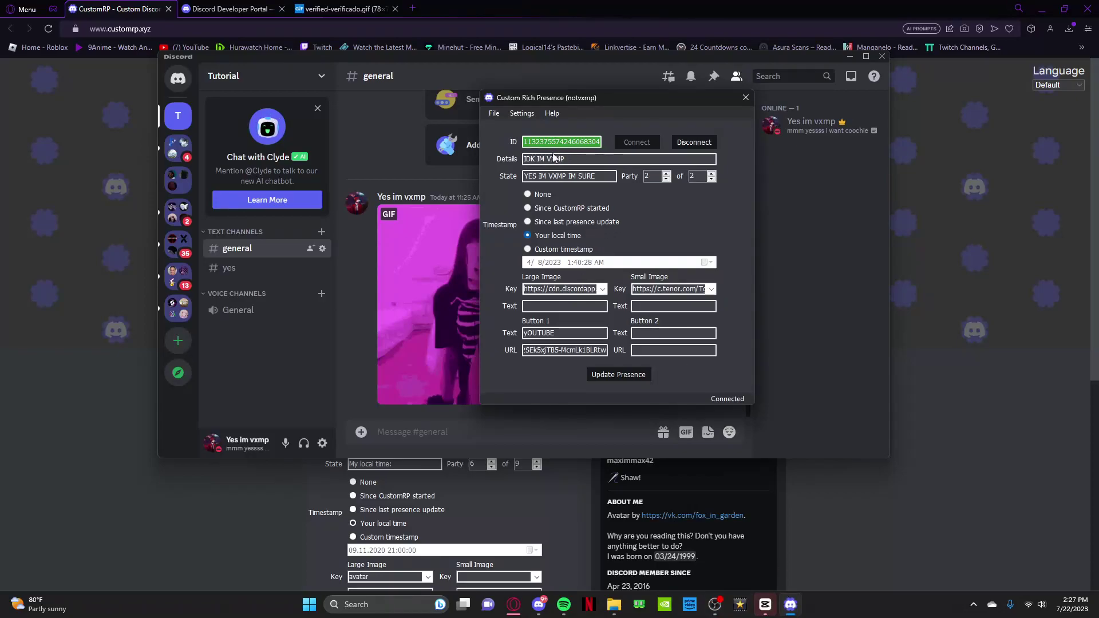
- View your Discord profile card with the GIF, verified badge and yOUTUBE button
click(73, 28)
click(232, 9)
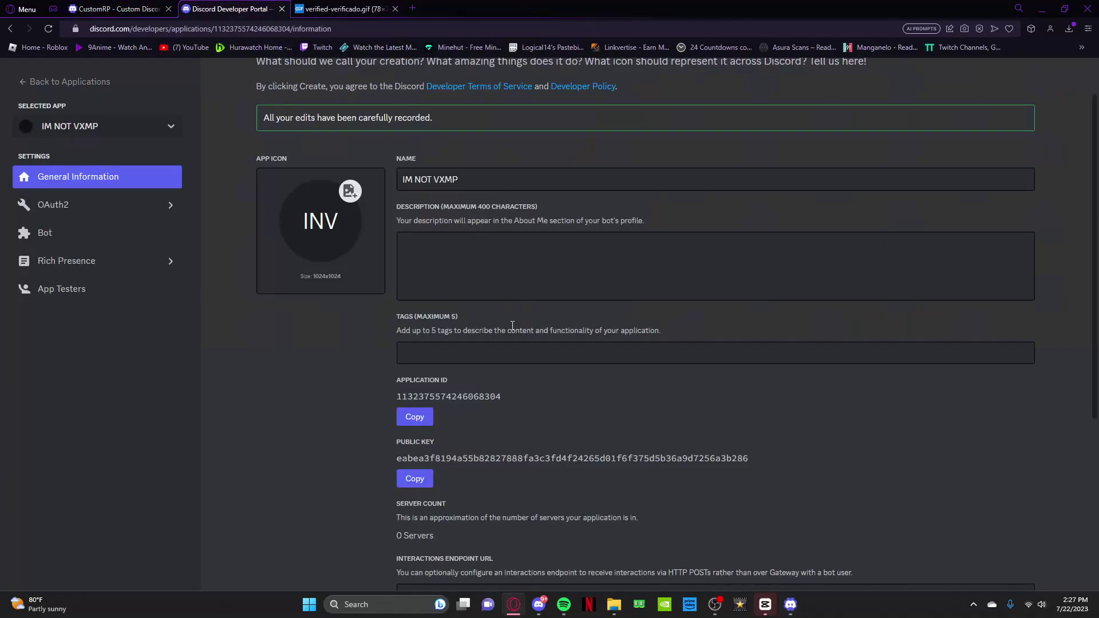
click(539, 605)
click(807, 122)
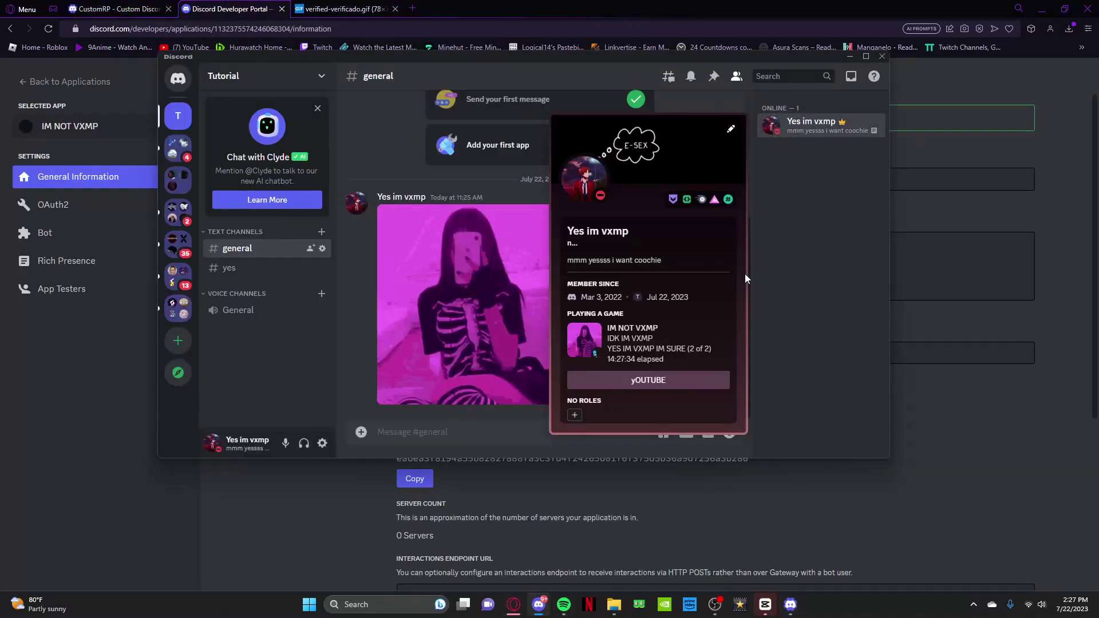